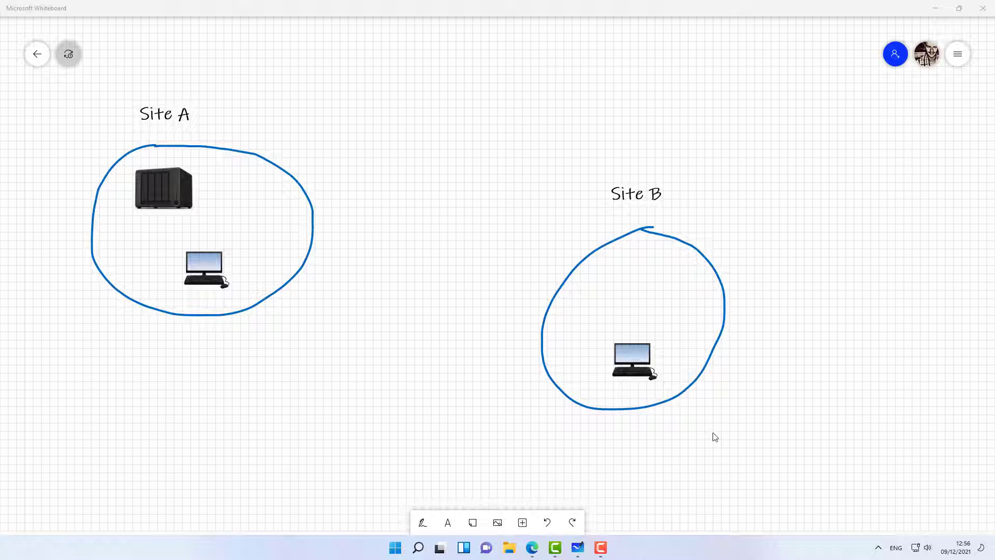
# Draw a blue pen line between the NAS and the PC in Site A, and circle the PC in Site B
pyautogui.click(425, 527)
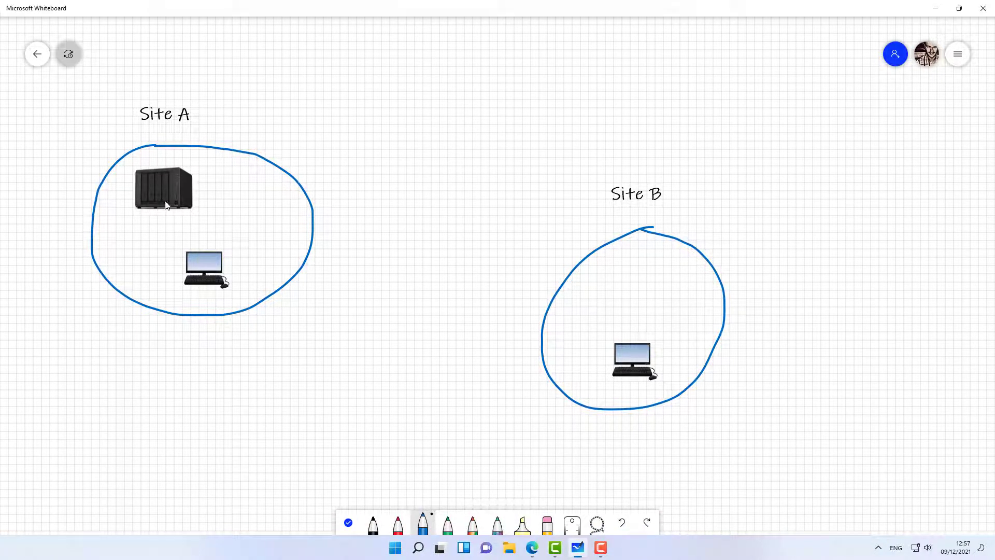
pyautogui.moveTo(172, 217); pyautogui.dragTo(181, 239)
pyautogui.moveTo(641, 326)
pyautogui.mouseDown()
pyautogui.moveTo(598, 371)
pyautogui.moveTo(643, 324)
pyautogui.moveTo(626, 325)
pyautogui.mouseUp()
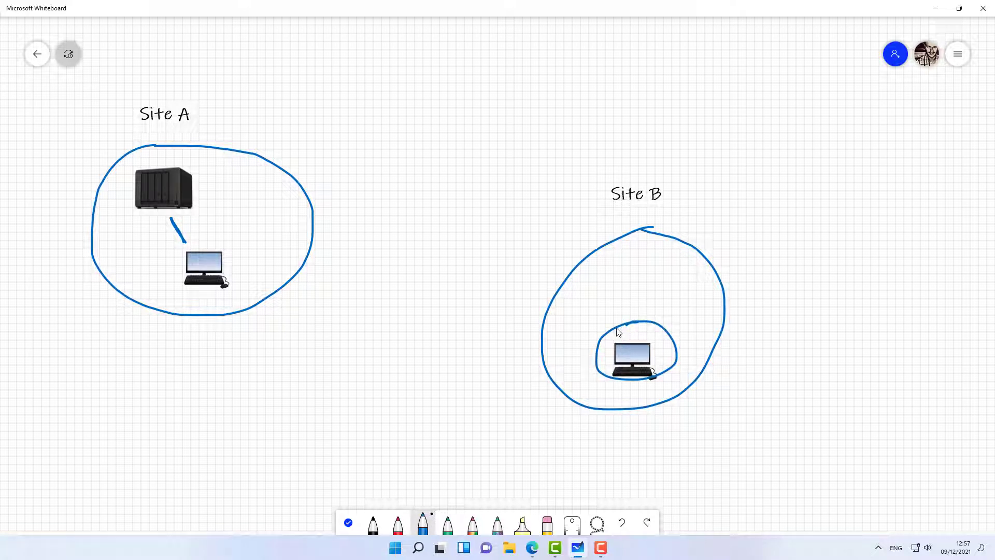
# Draw an arrow from Site B's PC to Site A's NAS, and loop around Site A and the arrow's crossing at Site B's edge
pyautogui.moveTo(617, 330)
pyautogui.mouseDown()
pyautogui.moveTo(564, 278)
pyautogui.moveTo(473, 226)
pyautogui.moveTo(357, 199)
pyautogui.moveTo(224, 198)
pyautogui.mouseUp()
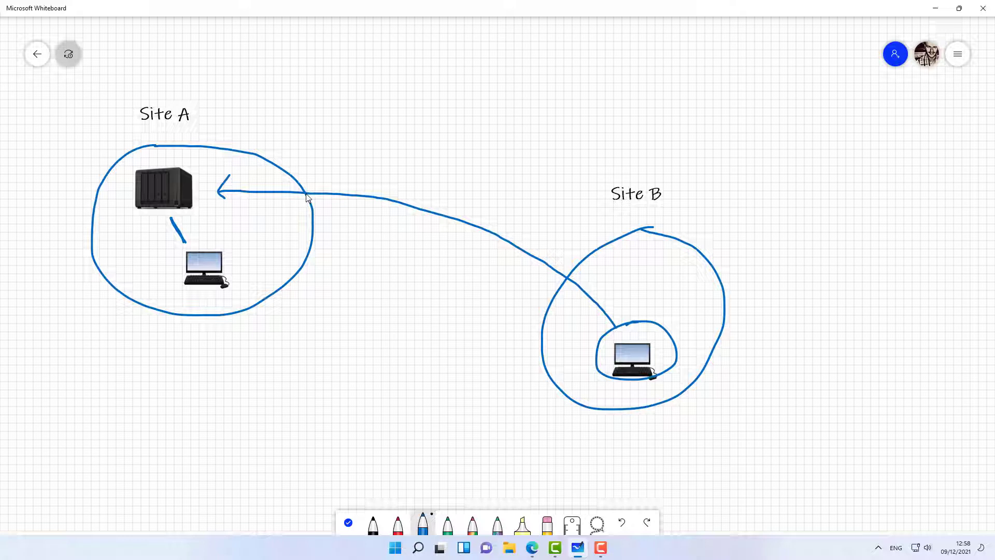
pyautogui.moveTo(149, 106)
pyautogui.mouseDown()
pyautogui.moveTo(336, 307)
pyautogui.moveTo(124, 178)
pyautogui.mouseUp()
pyautogui.moveTo(560, 269)
pyautogui.mouseDown()
pyautogui.moveTo(578, 269)
pyautogui.moveTo(570, 297)
pyautogui.moveTo(569, 282)
pyautogui.mouseUp()
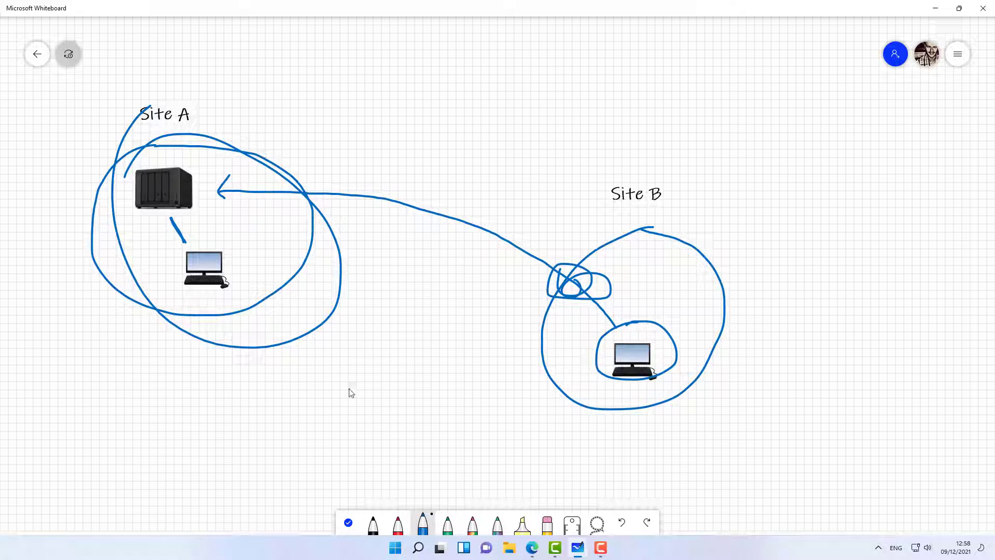
# Switch to Edge, accept the cookies and look up the Active Backup for Business NAS port in the Synology article's Backup section
pyautogui.click(533, 549)
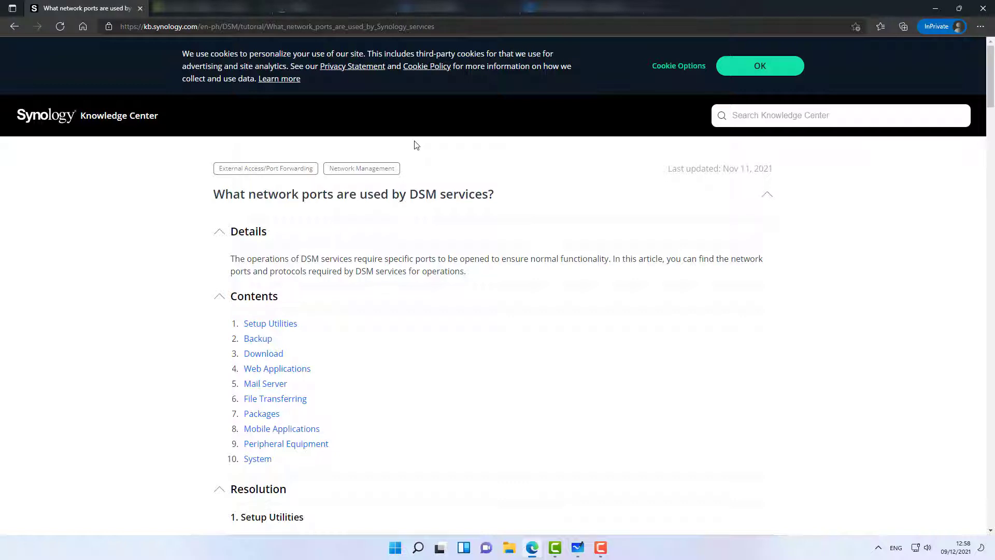
pyautogui.click(755, 73)
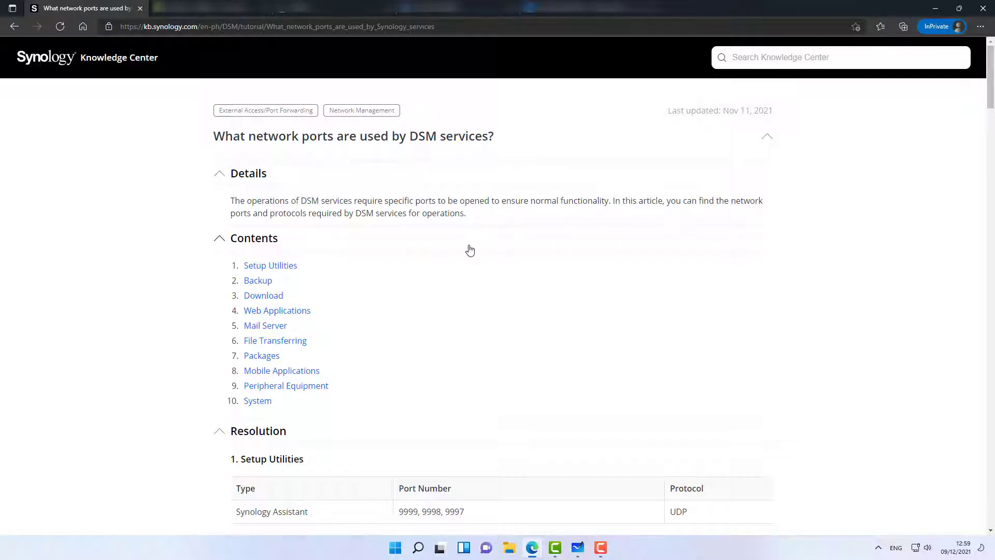
pyautogui.click(258, 282)
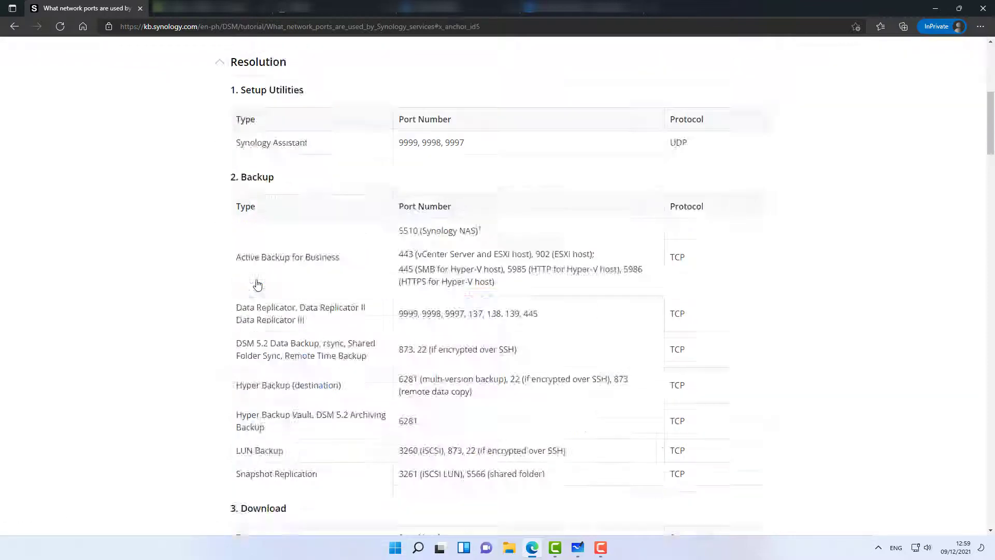
pyautogui.moveTo(237, 135); pyautogui.dragTo(353, 142)
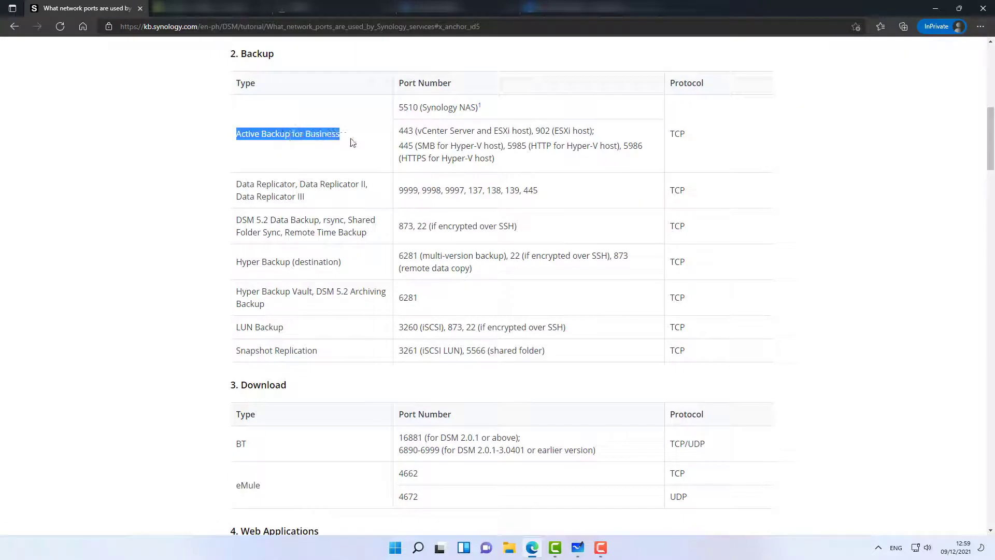
pyautogui.click(402, 110)
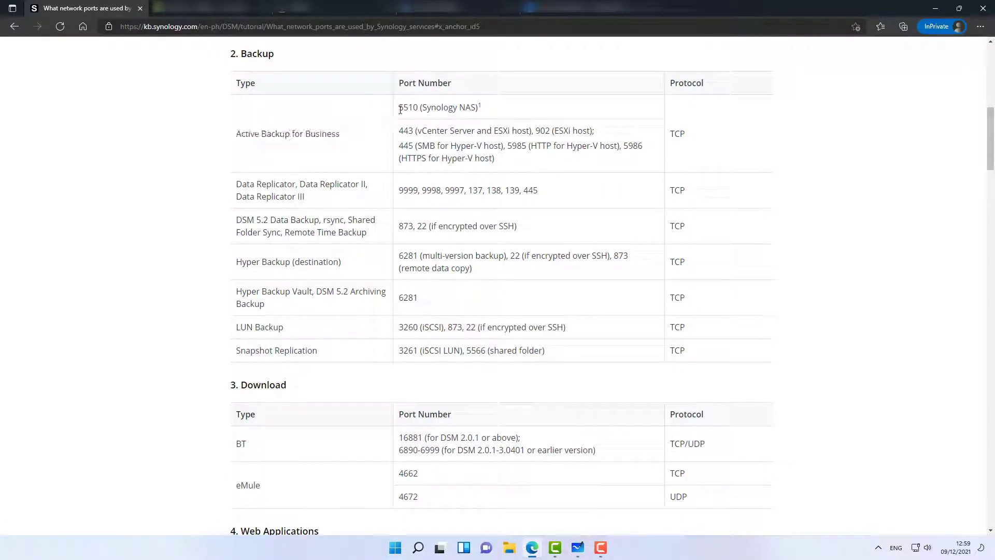
pyautogui.moveTo(401, 110); pyautogui.dragTo(417, 108)
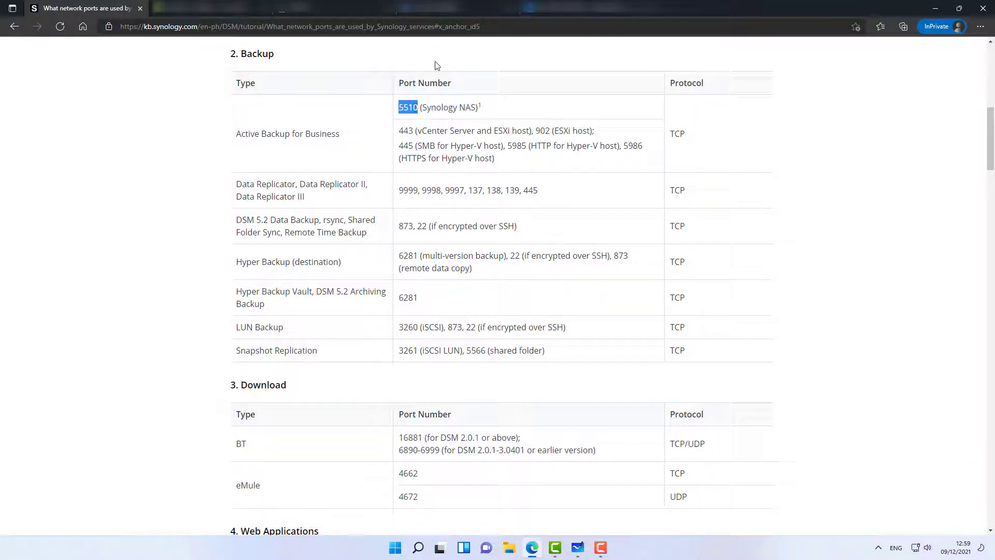
# Open the port forwarding rules in the Synology router's Network Center and examine the ABFB rule
pyautogui.click(443, 9)
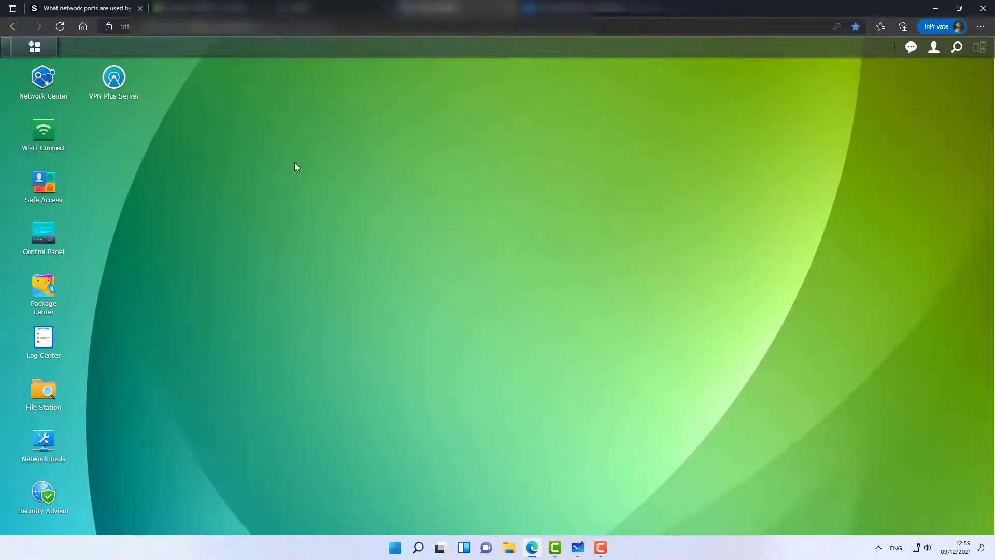
pyautogui.click(46, 83)
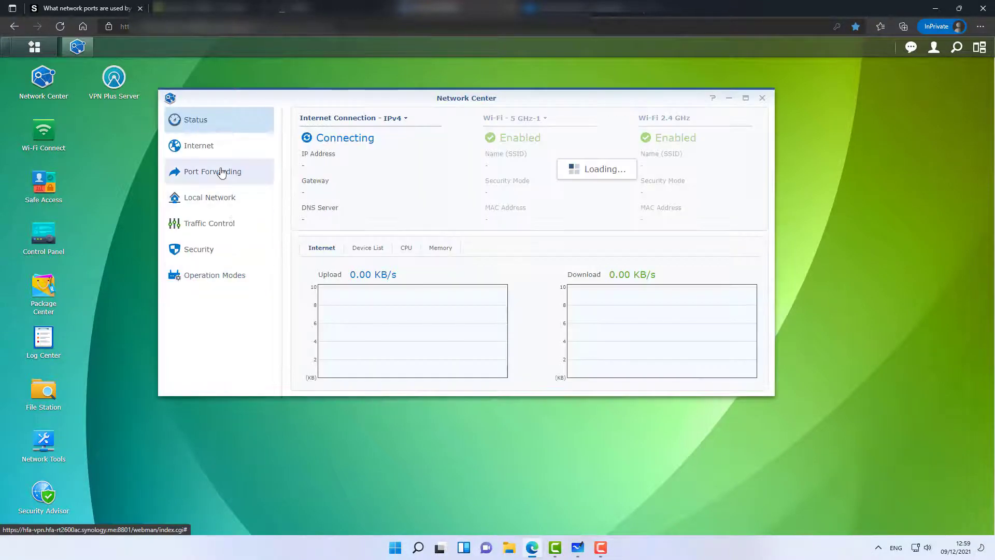
pyautogui.click(222, 172)
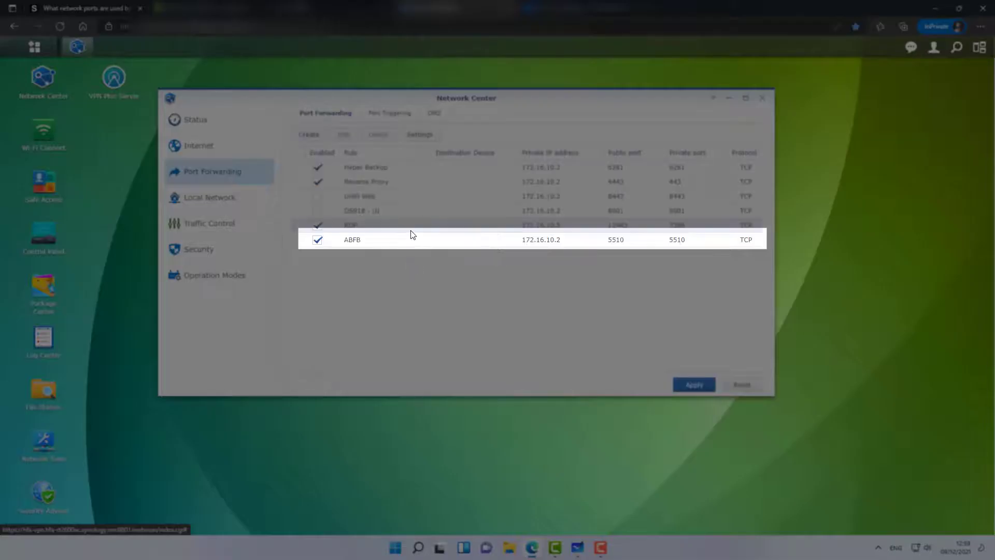
pyautogui.click(421, 239)
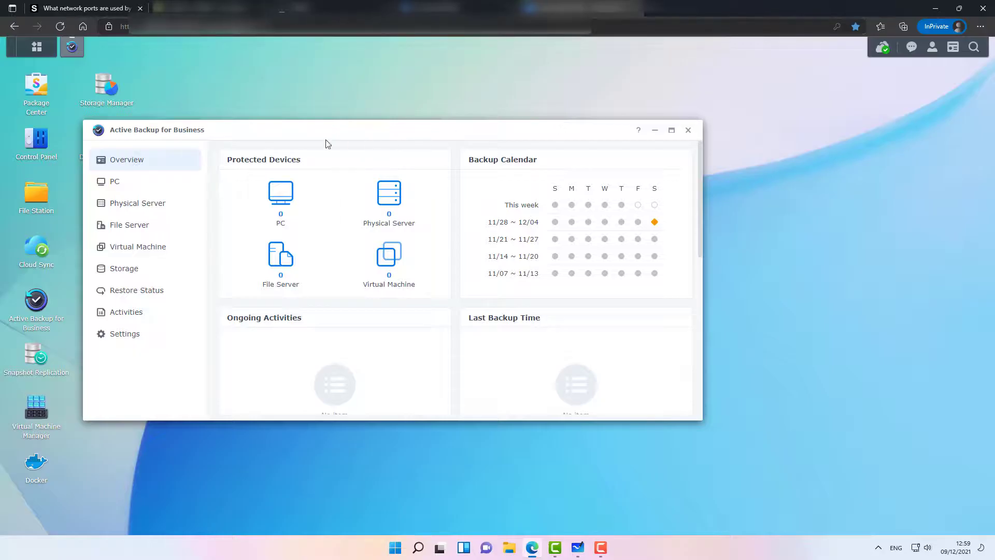
# In the WIN11 virtual machine's browser, search for "synology active back backup for business agent" and open the kb.synology.com result
pyautogui.moveTo(306, 129); pyautogui.dragTo(339, 116)
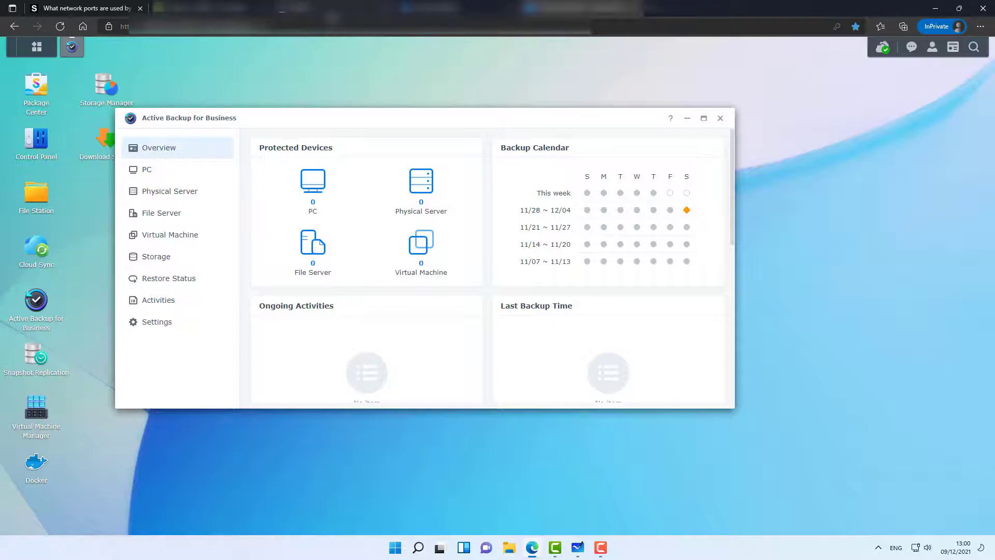
pyautogui.click(330, 13)
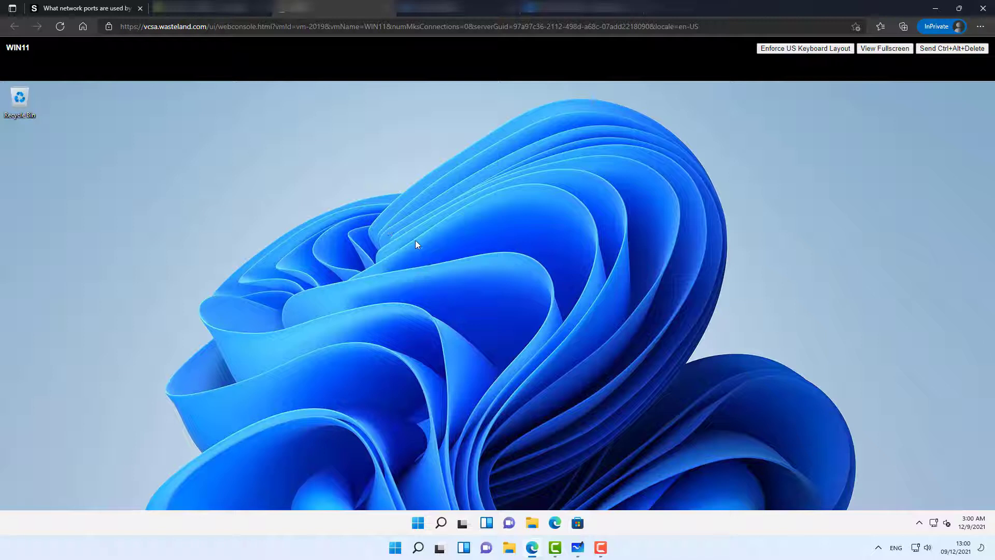
pyautogui.click(555, 523)
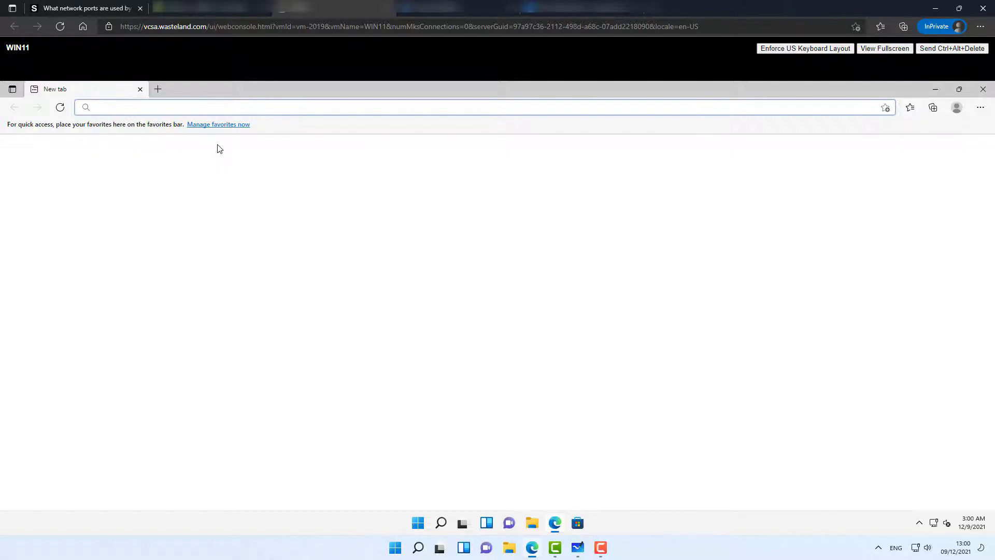
pyautogui.write('synology active back backup for business agent')
pyautogui.press('Return')
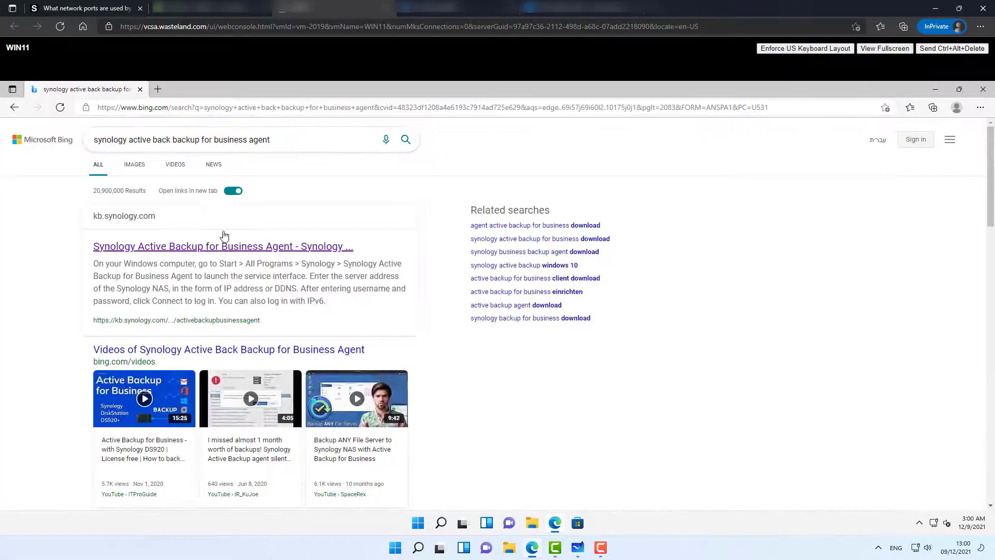
pyautogui.click(227, 245)
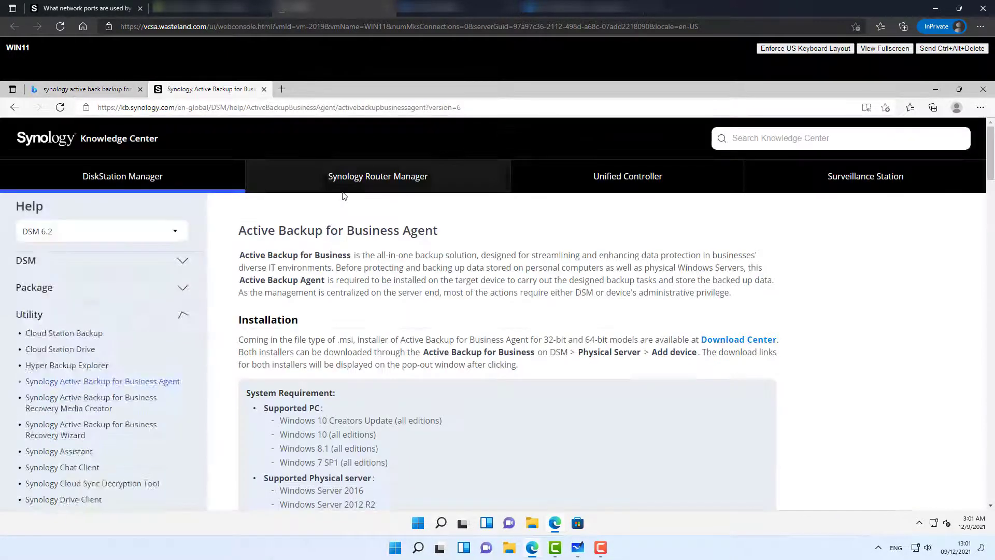
# Open Synology's Download Center from the article and select the NAS product type and the DS920+ model
pyautogui.click(750, 345)
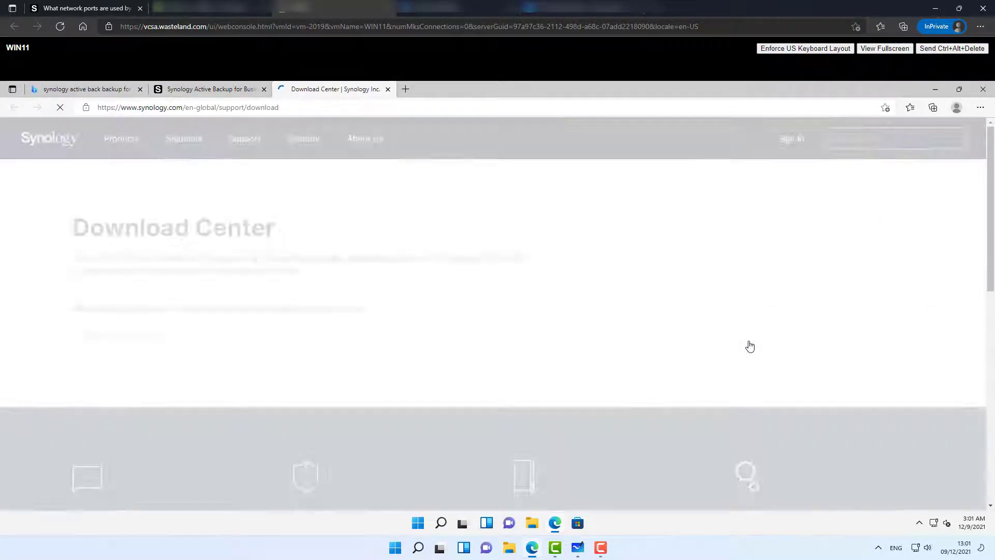
pyautogui.click(188, 343)
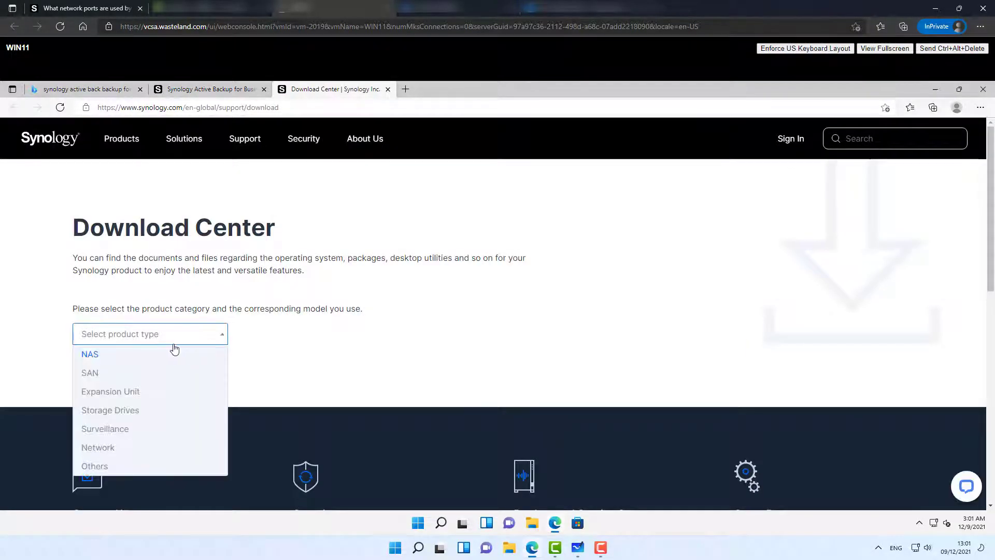
pyautogui.click(110, 355)
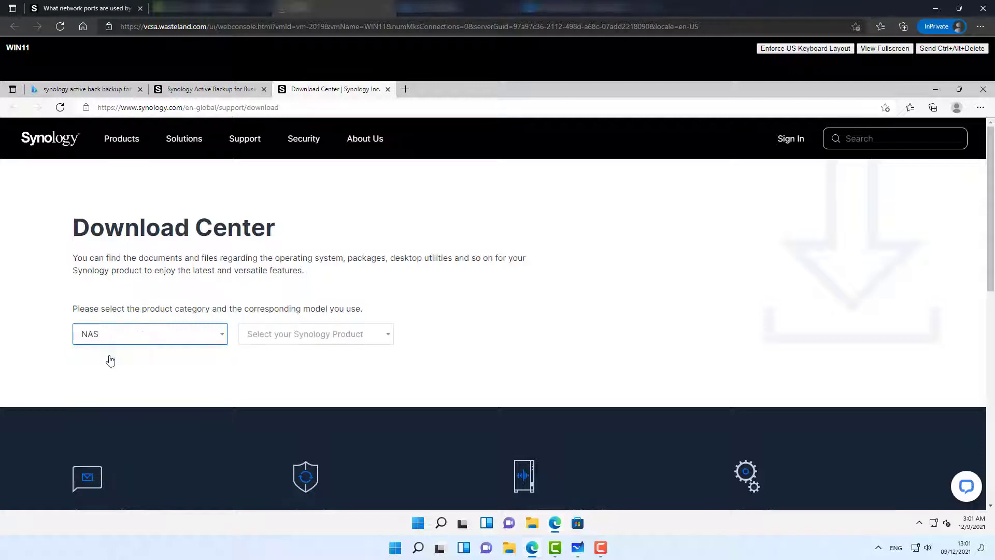
pyautogui.click(281, 341)
pyautogui.write('ds920')
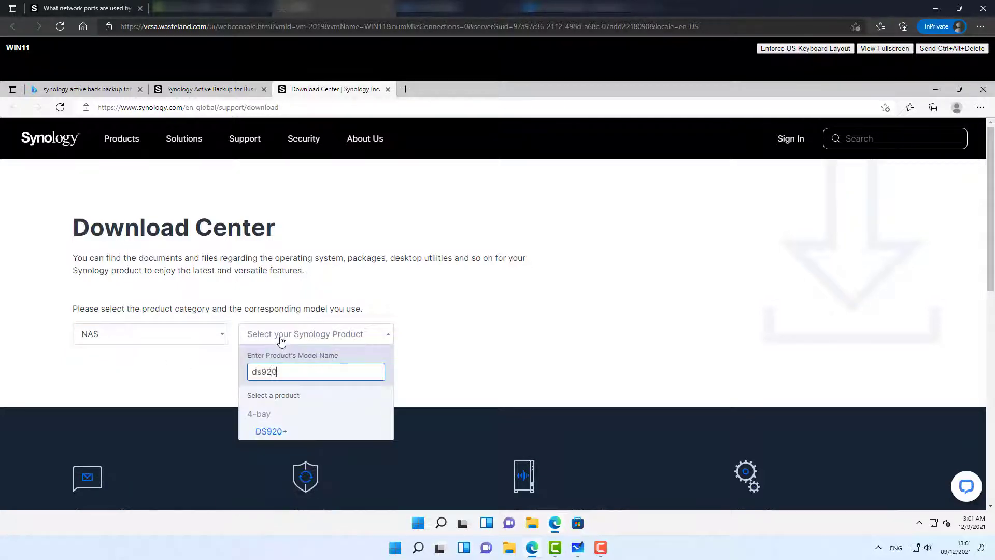
pyautogui.click(287, 434)
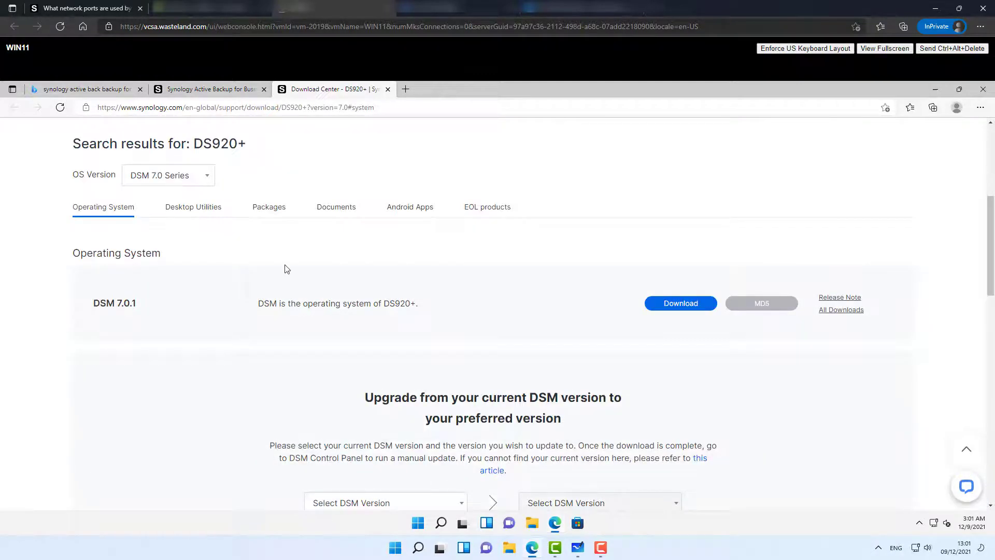
# Find Synology Active Backup for Business Agent among the desktop utilities, show its download versions and highlight Windows (64 bits, msi)
pyautogui.click(209, 213)
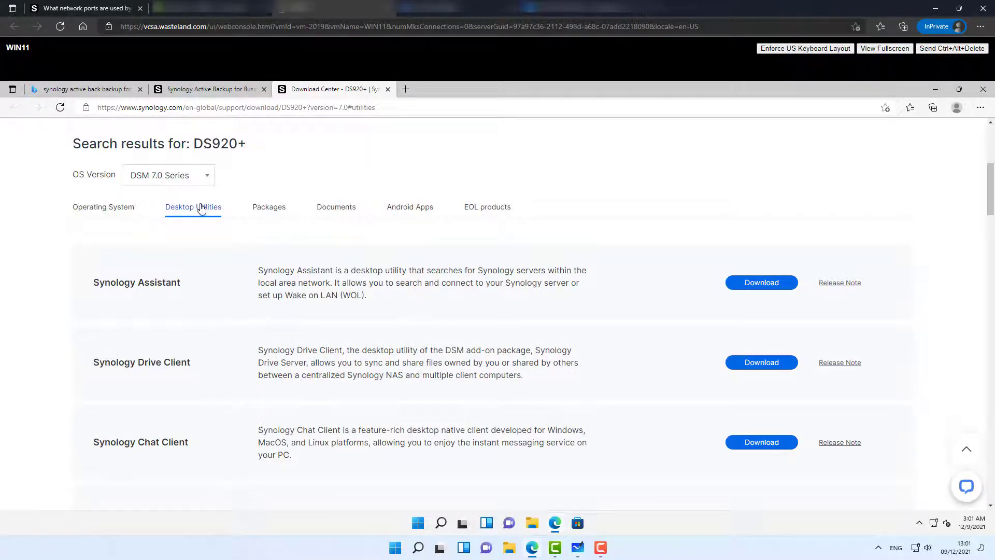
pyautogui.scroll(-4, 257, 270)
pyautogui.scroll(-2, 258, 270)
pyautogui.moveTo(116, 322); pyautogui.dragTo(173, 331)
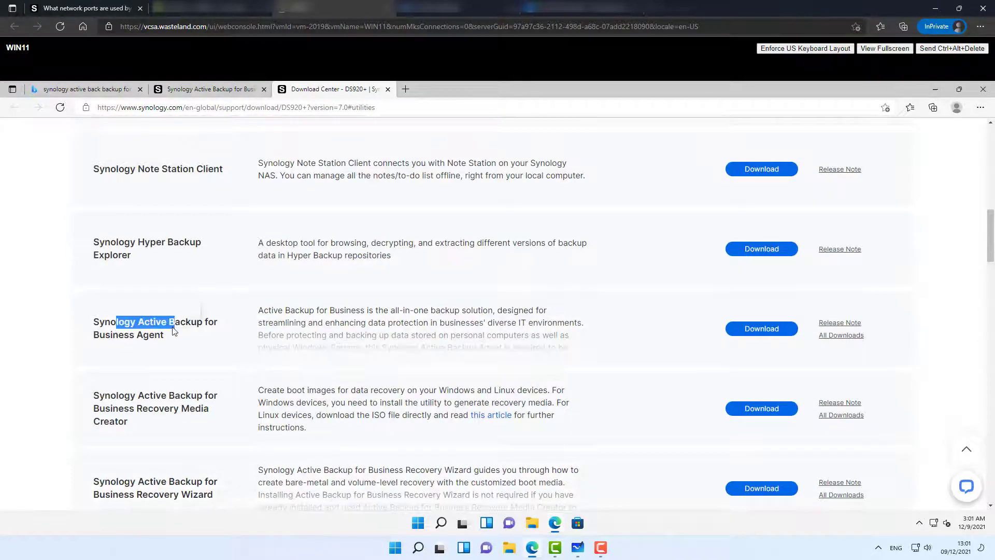
pyautogui.click(750, 332)
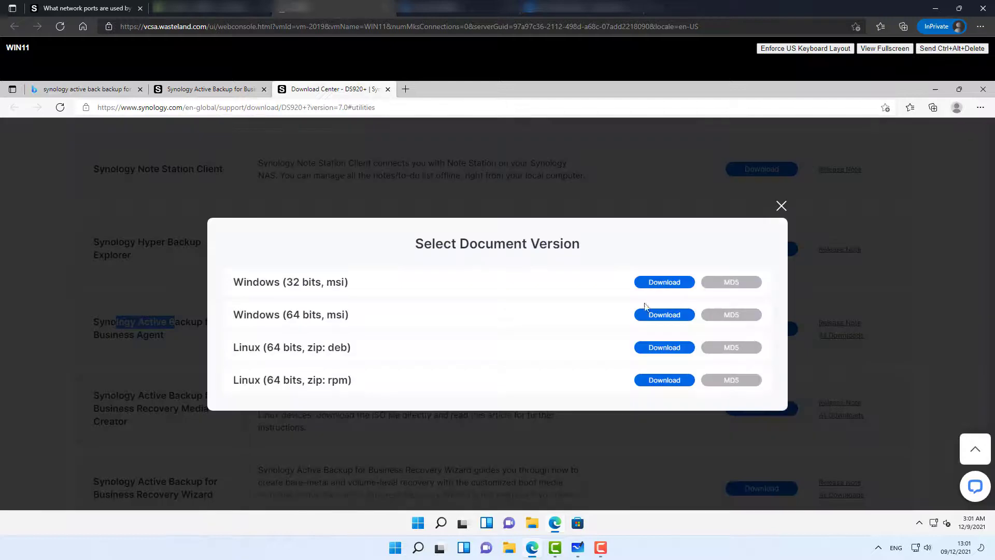
pyautogui.moveTo(243, 316); pyautogui.dragTo(371, 321)
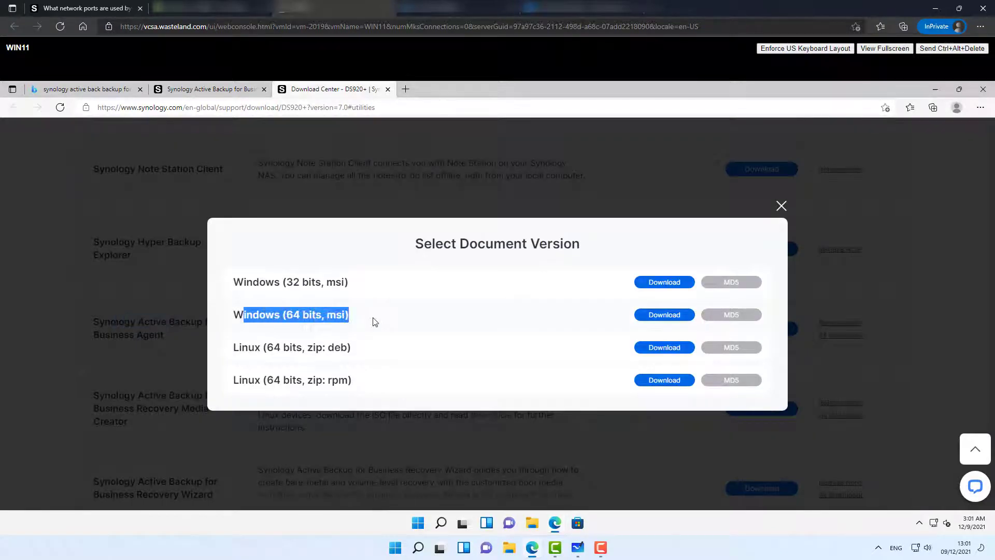
# Close the virtual machine's browser and run the Synology Active Backup for Business Agent installer from the Downloads folder
pyautogui.click(982, 91)
pyautogui.press('super+e')
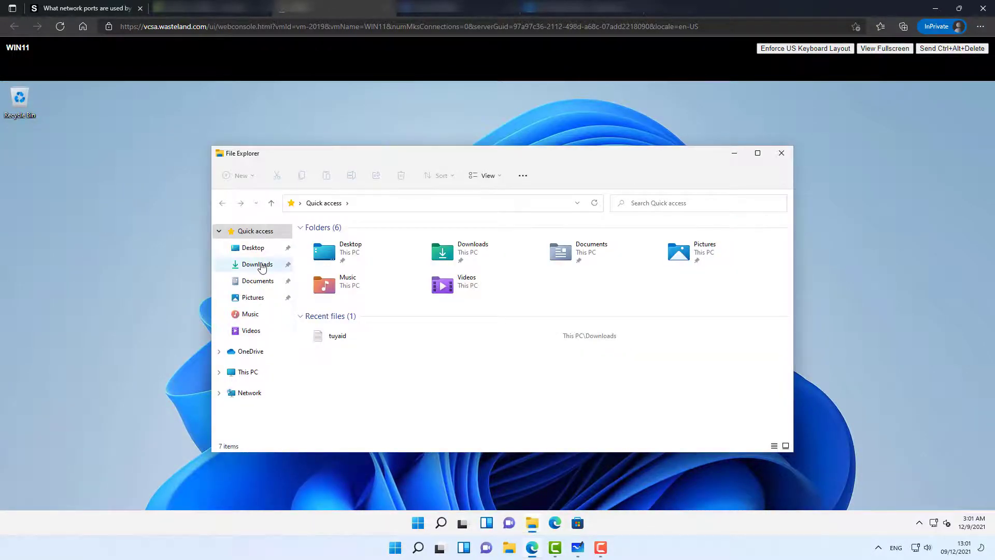
pyautogui.click(260, 266)
pyautogui.click(400, 260)
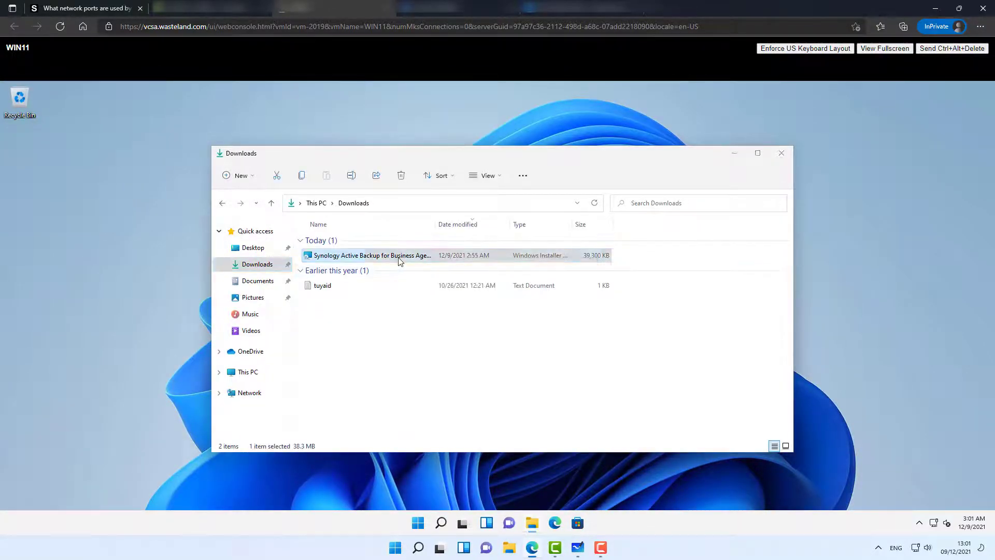
pyautogui.doubleClick(400, 261)
# Accept the license agreement and install the Active Backup for Business Agent, allowing the installer to make changes to the device
pyautogui.click(550, 381)
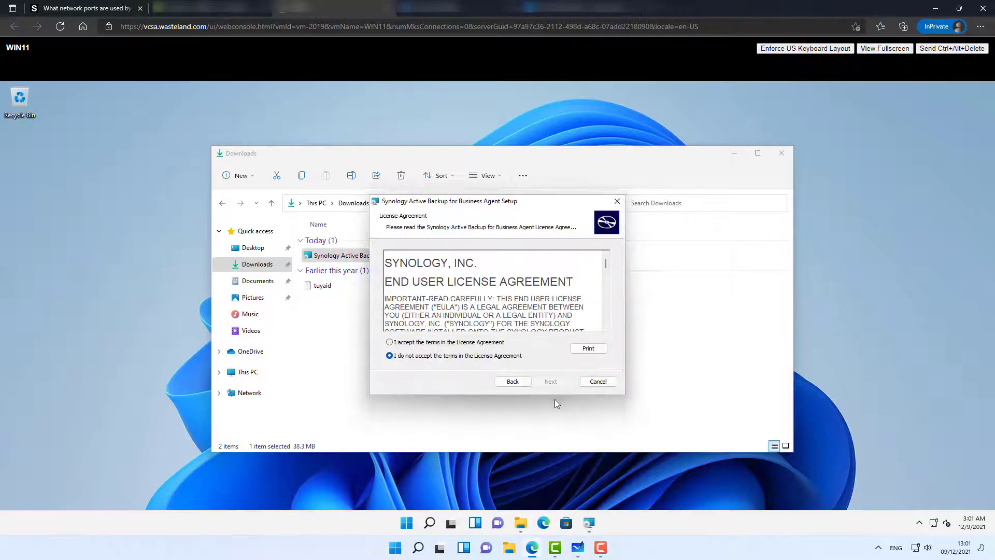
pyautogui.click(436, 343)
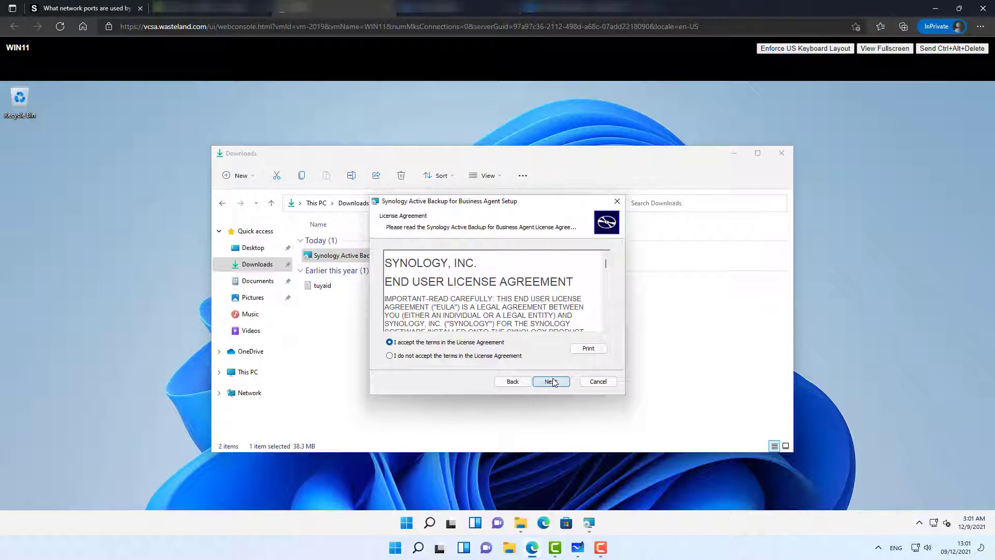
pyautogui.click(552, 383)
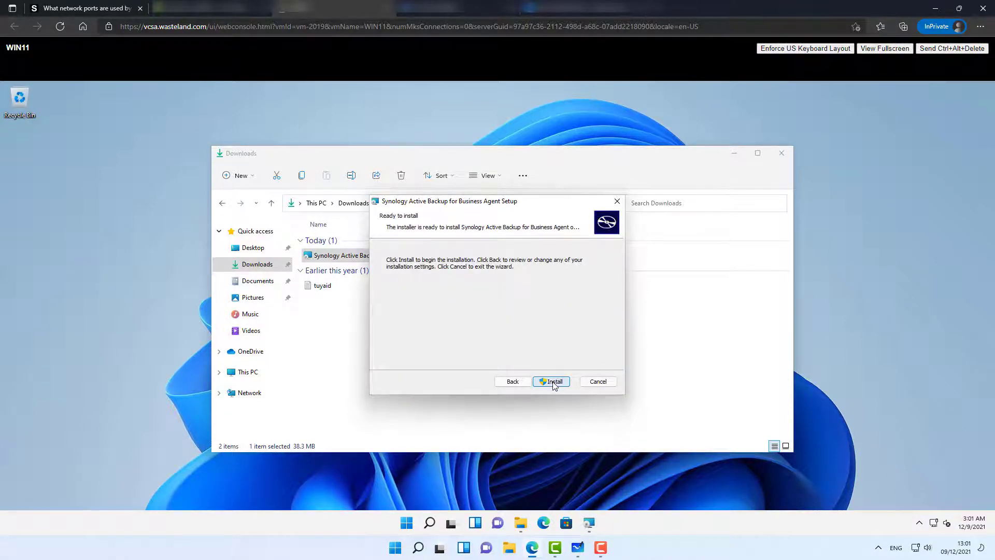
pyautogui.click(553, 382)
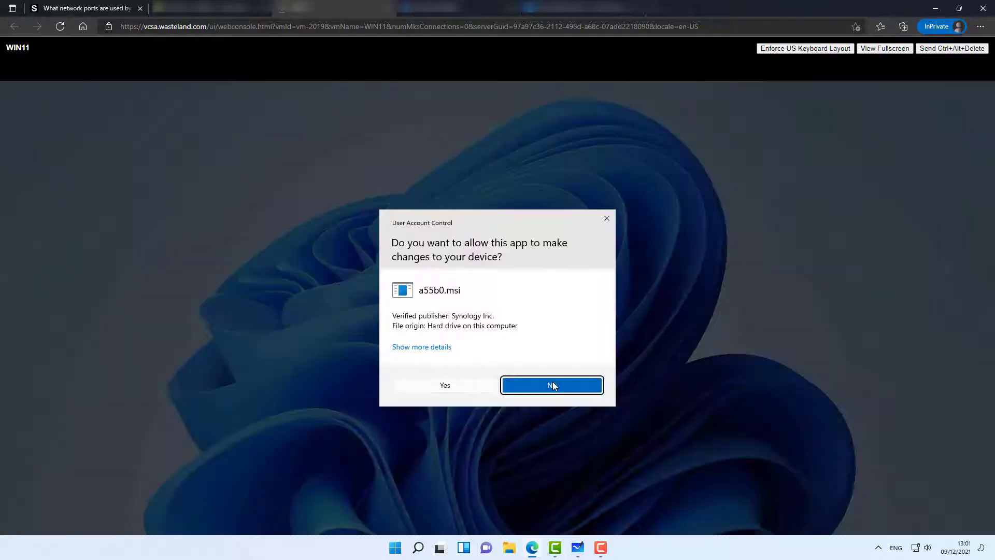
pyautogui.click(471, 384)
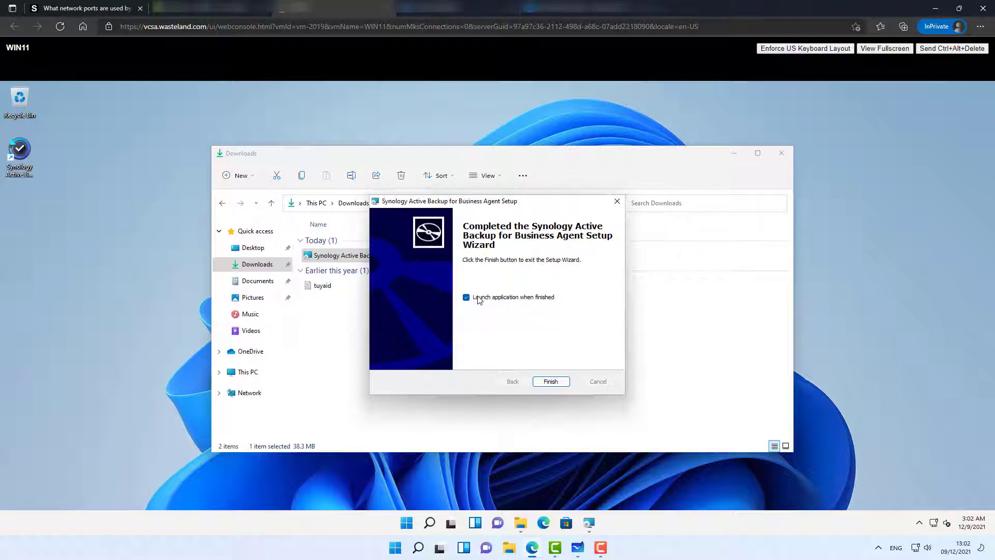
# Finish the agent's setup wizard with the application set to launch, and close the Downloads folder window
pyautogui.click(551, 382)
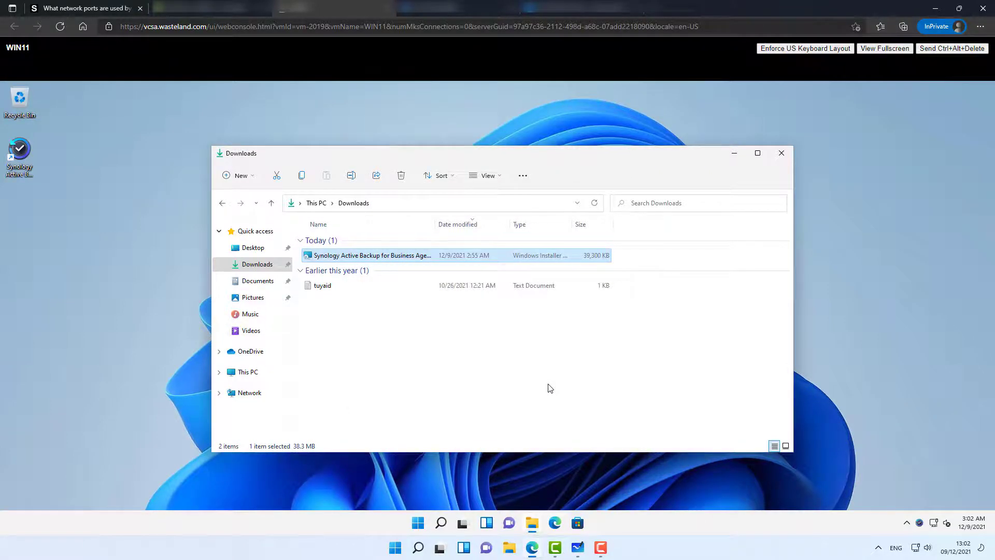
pyautogui.click(780, 152)
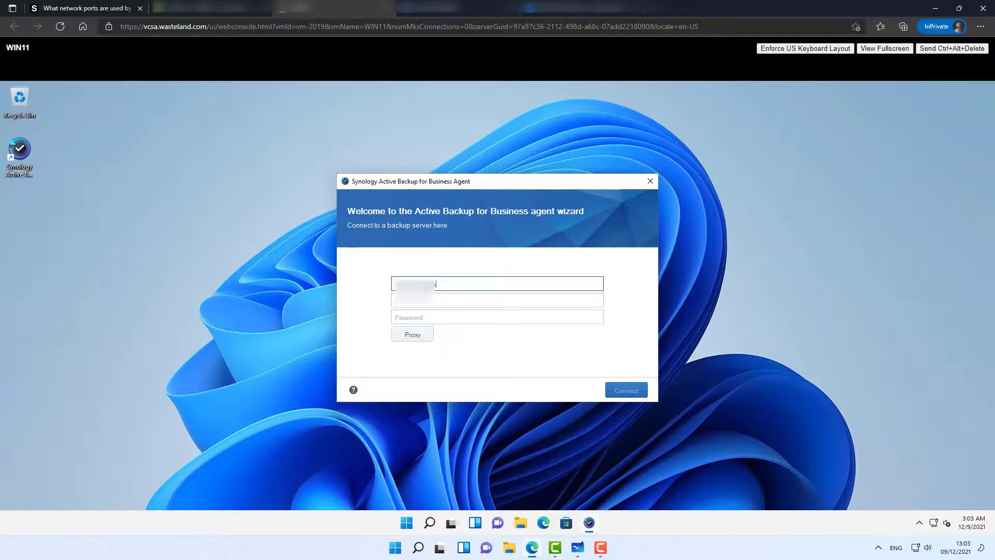
# Enter the NAS's synology.me server address and the account username in the agent's connection wizard
pyautogui.write('synology.me')
pyautogui.press('Tab')
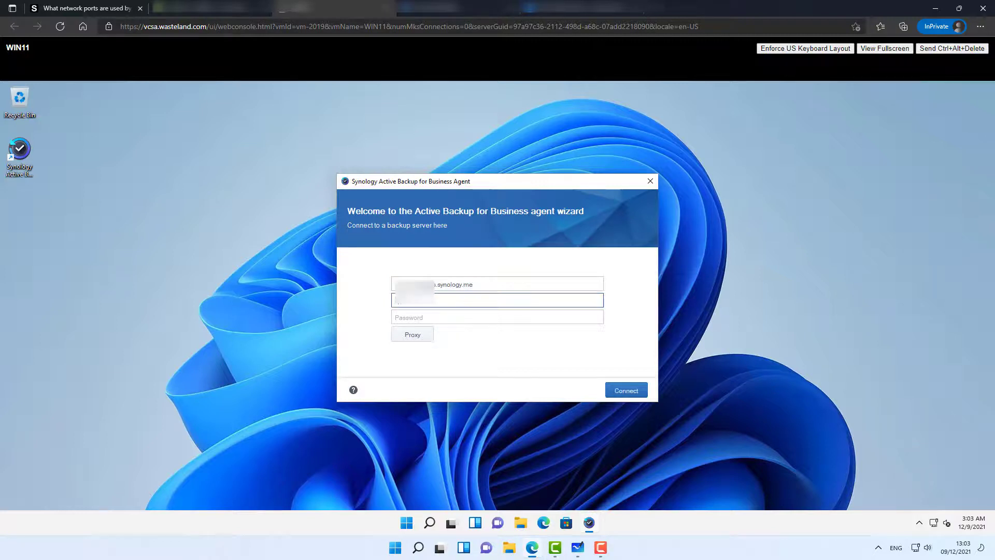
pyautogui.press('Tab')
pyautogui.write('•••••')
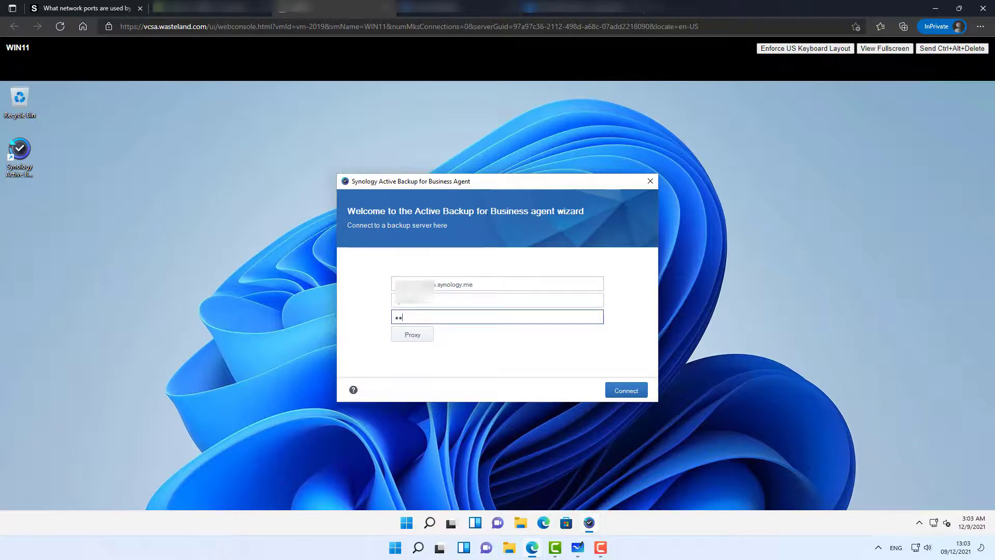
pyautogui.write('•••')
pyautogui.press('BackSpace')
pyautogui.press('BackSpace')
pyautogui.press('BackSpace')
pyautogui.press('BackSpace')
pyautogui.press('BackSpace')
pyautogui.press('BackSpace')
pyautogui.press('BackSpace')
pyautogui.press('BackSpace')
pyautogui.write('•')
pyautogui.press('BackSpace')
# Enter the account password, connect to the backup server and confirm the summary to create the backup task
pyautogui.write('•••••••••••')
pyautogui.click(625, 393)
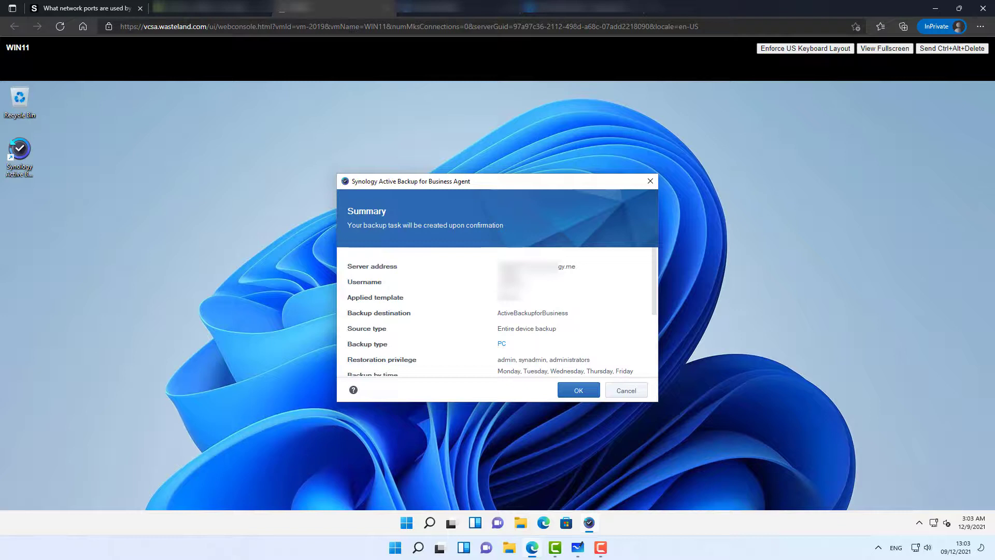
pyautogui.click(570, 391)
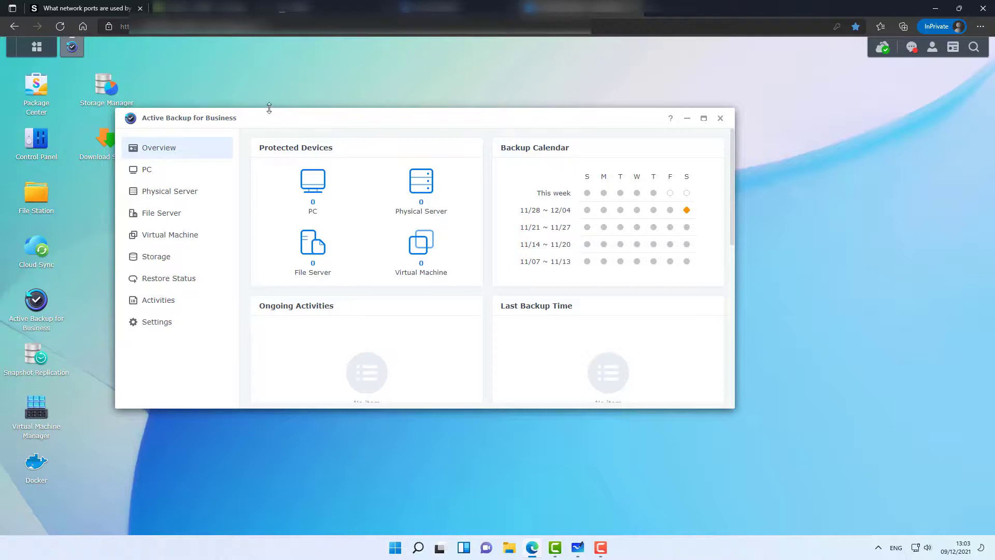
# Review and clear all desktop notifications on the NAS, and show the PC devices in Active Backup for Business
pyautogui.click(911, 47)
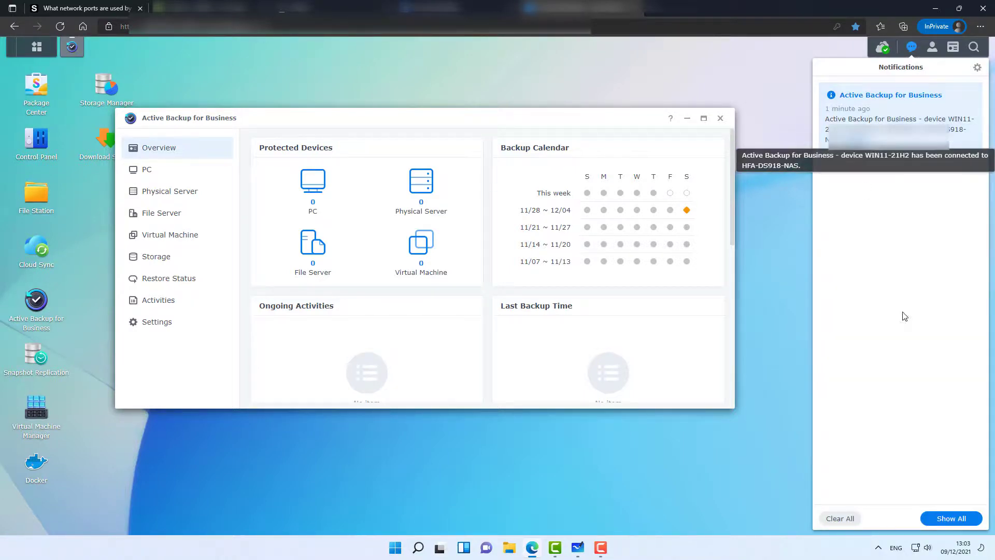
pyautogui.click(840, 519)
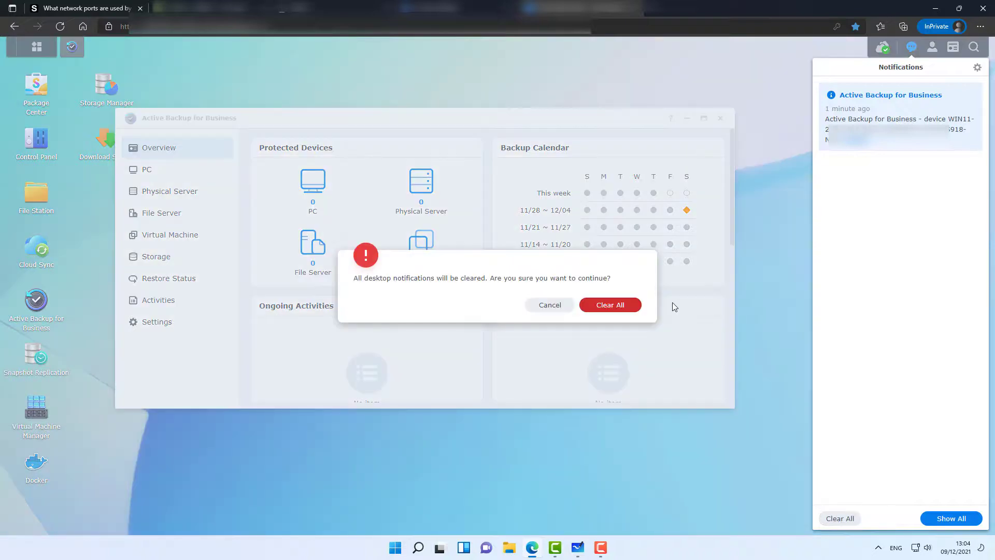
pyautogui.click(628, 304)
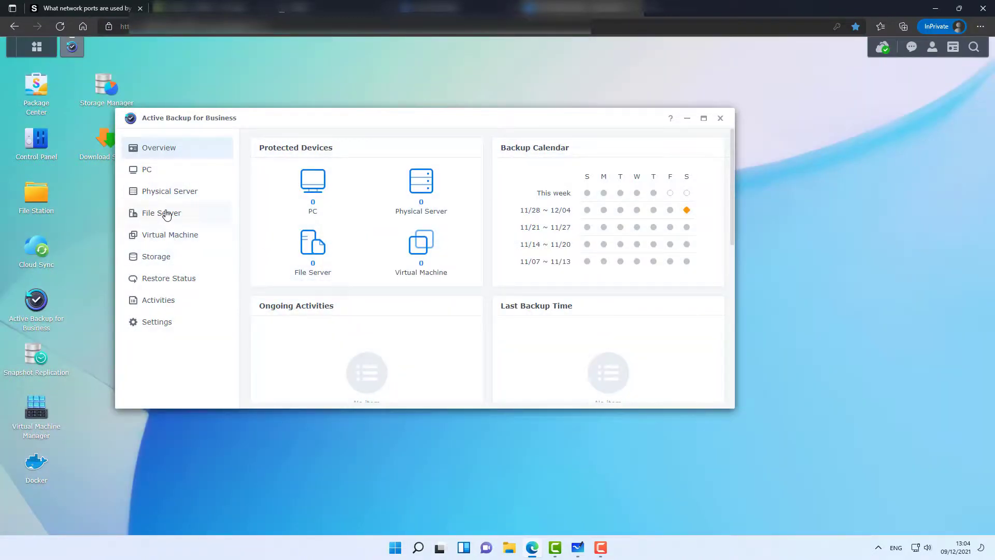
pyautogui.click(149, 176)
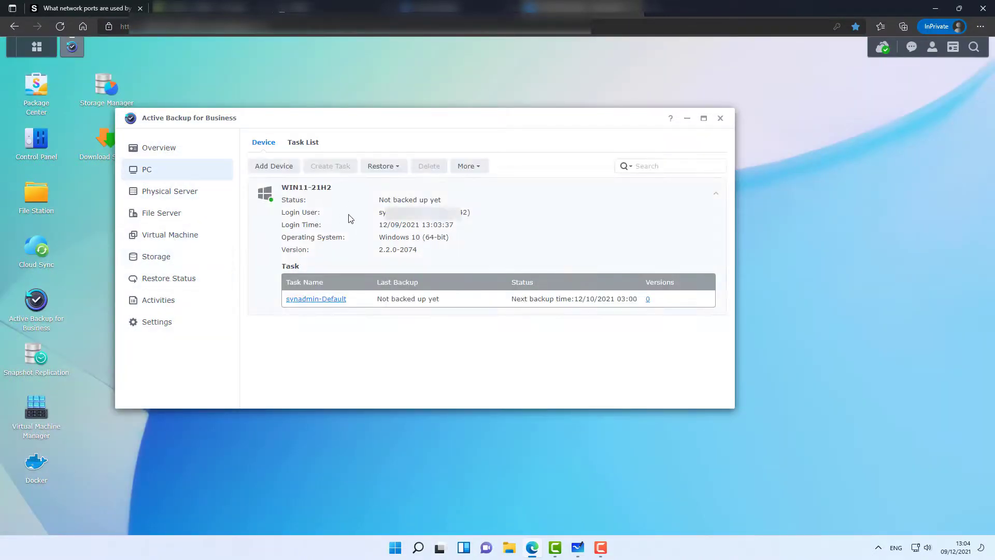